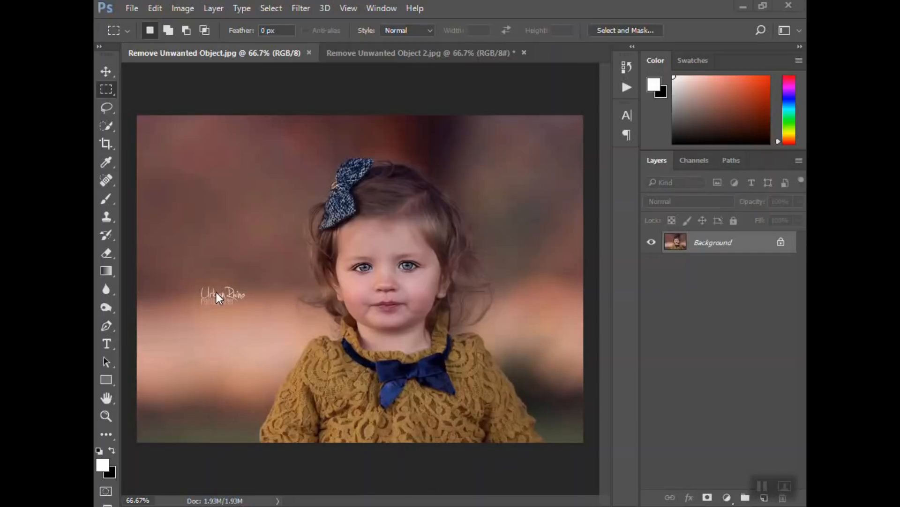
Select the watermark on the first photo with a rectangular marquee, fill it with Content-Aware content, and deselect
click(390, 52)
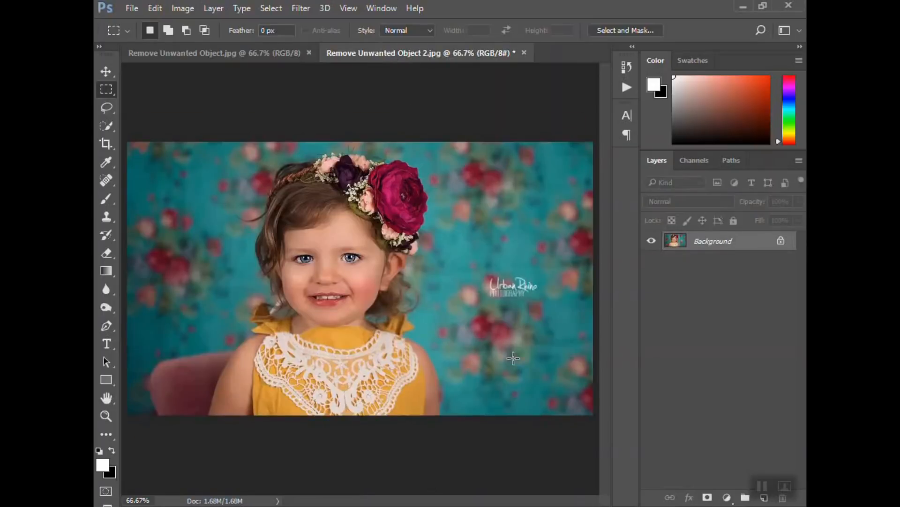
click(214, 54)
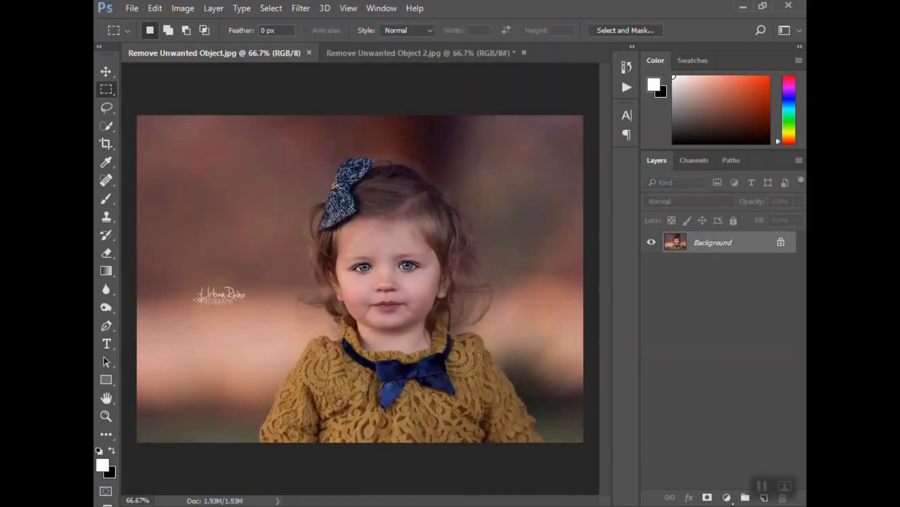
click(412, 55)
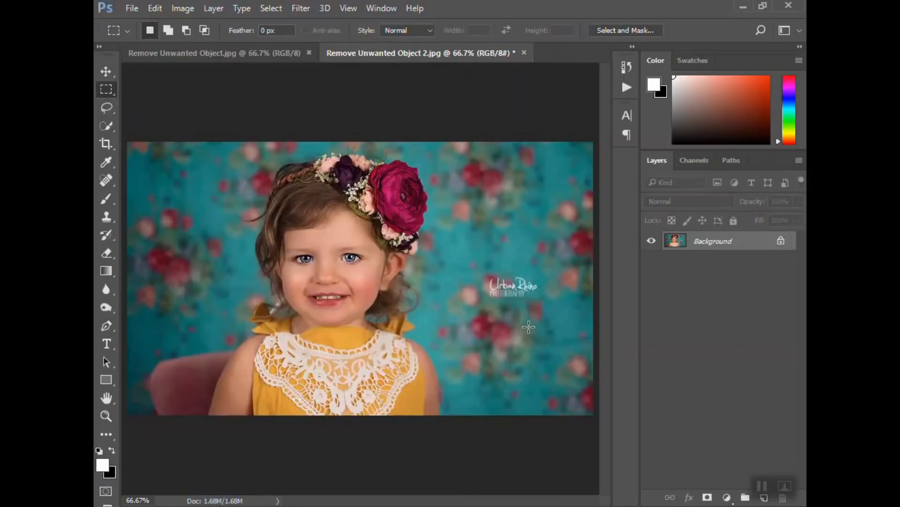
click(217, 57)
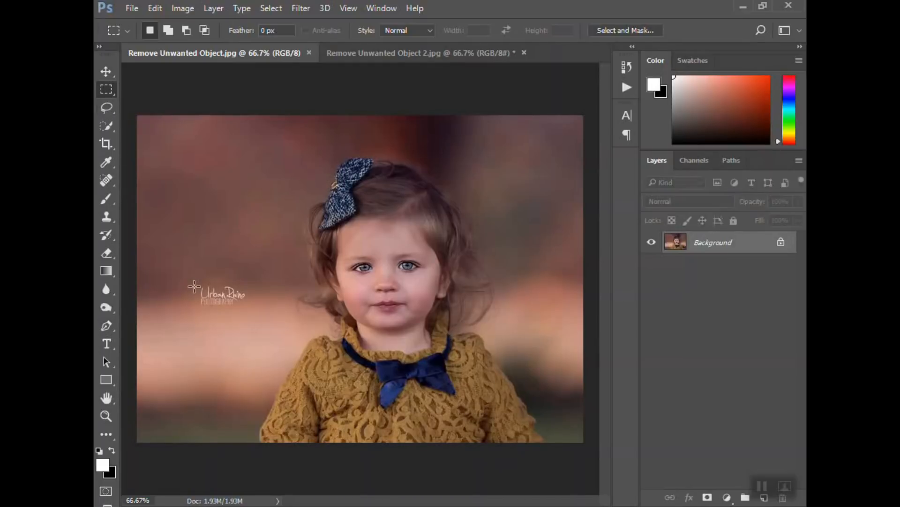
drag(195, 283, 248, 308)
right_click(238, 296)
click(283, 200)
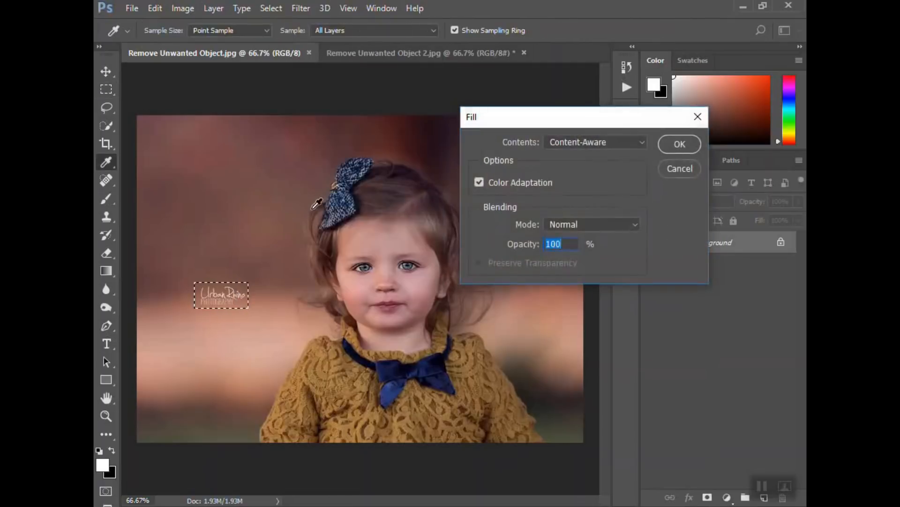
click(585, 143)
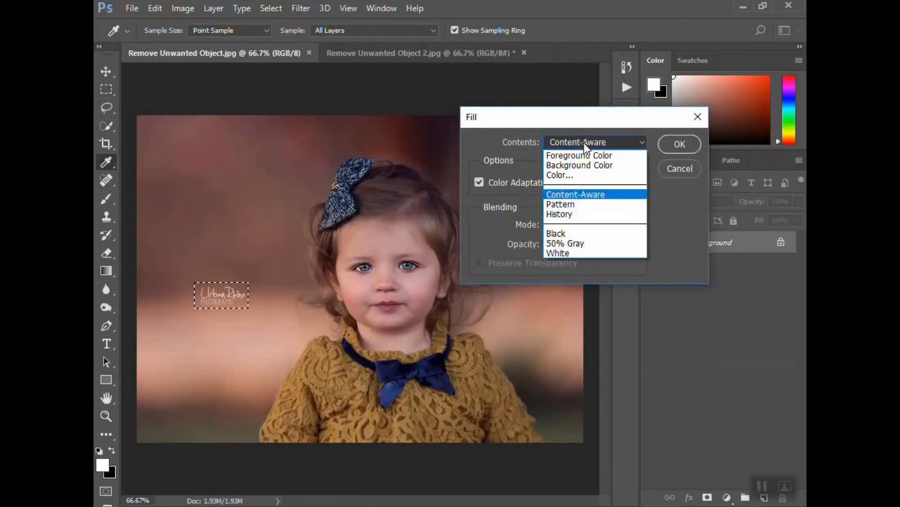
click(561, 192)
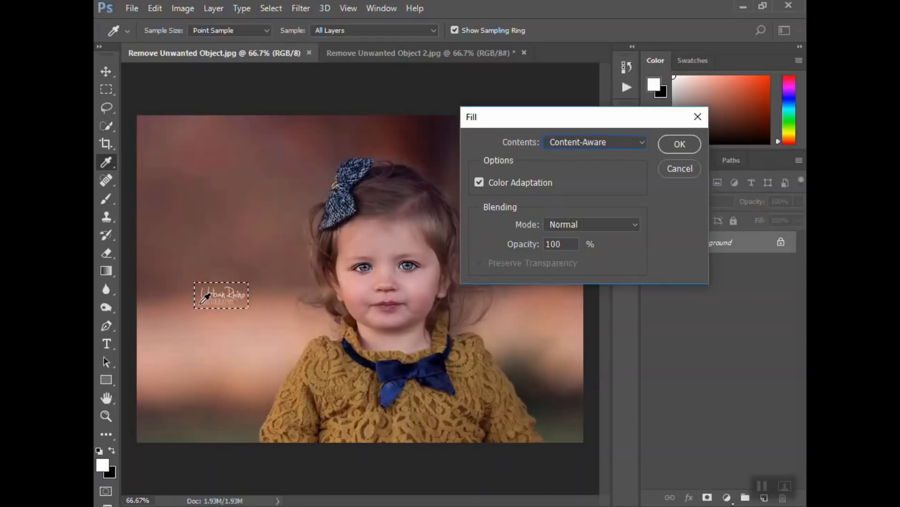
click(683, 144)
key(m)
right_click(233, 297)
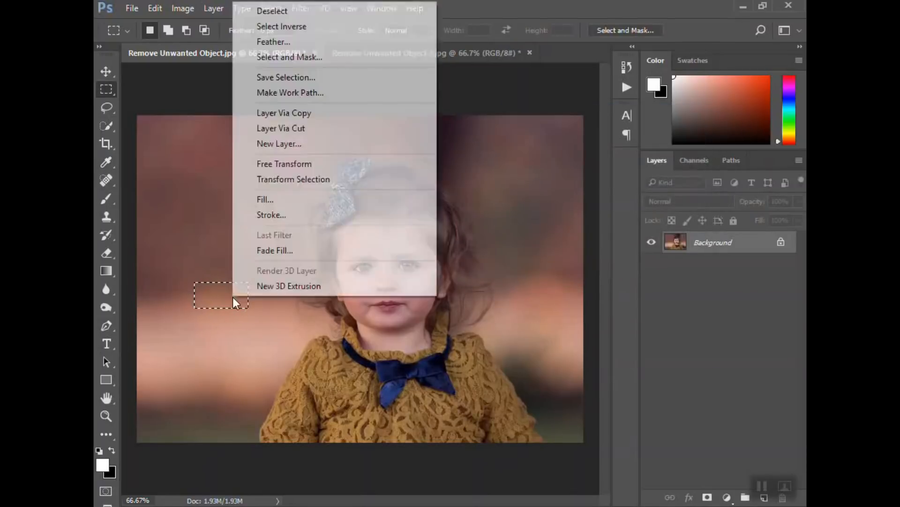
click(306, 10)
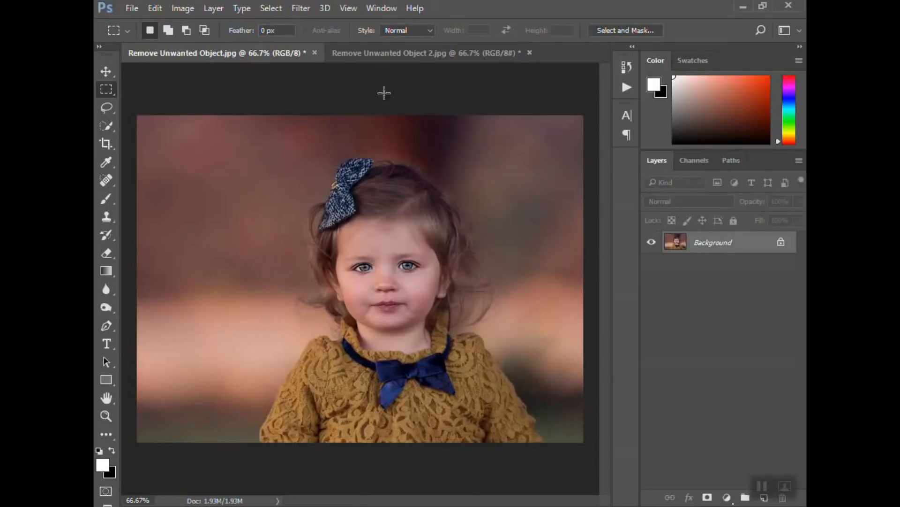
On the second photo, marquee the watermark, Content-Aware fill it, and deselect
click(390, 56)
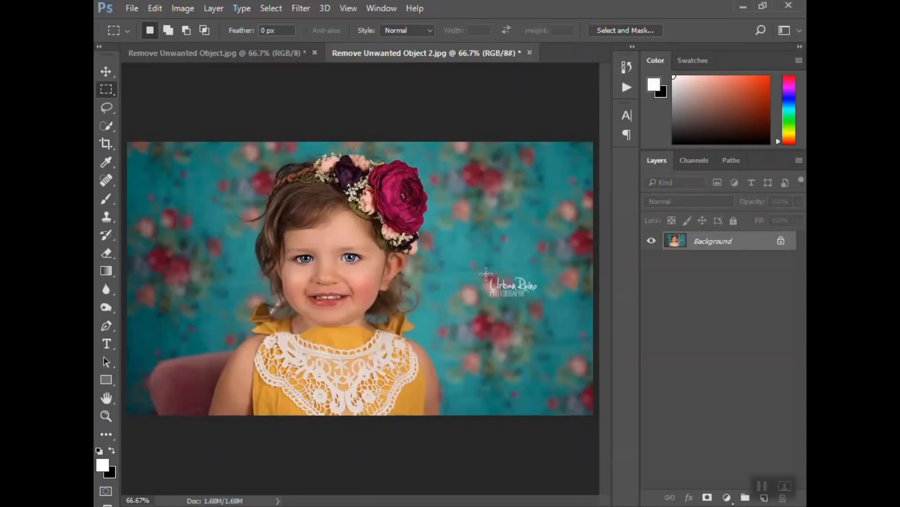
drag(488, 275, 539, 299)
right_click(524, 294)
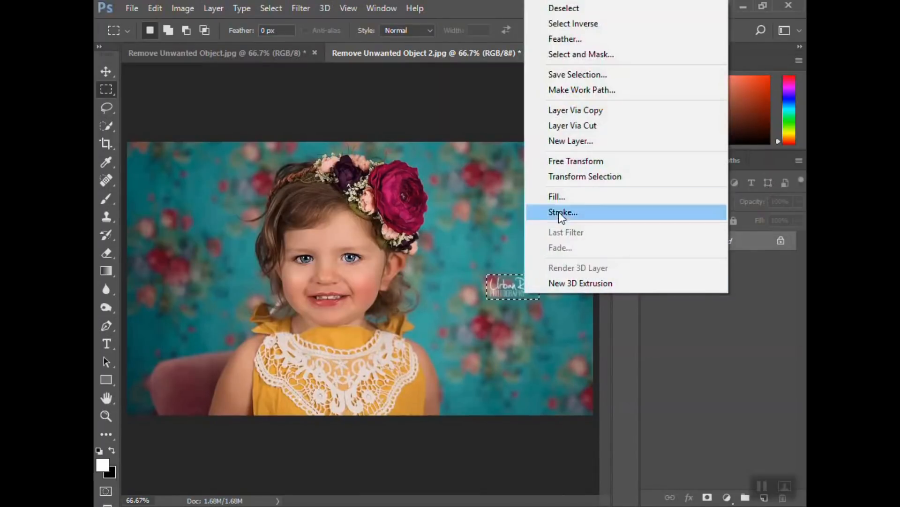
click(558, 196)
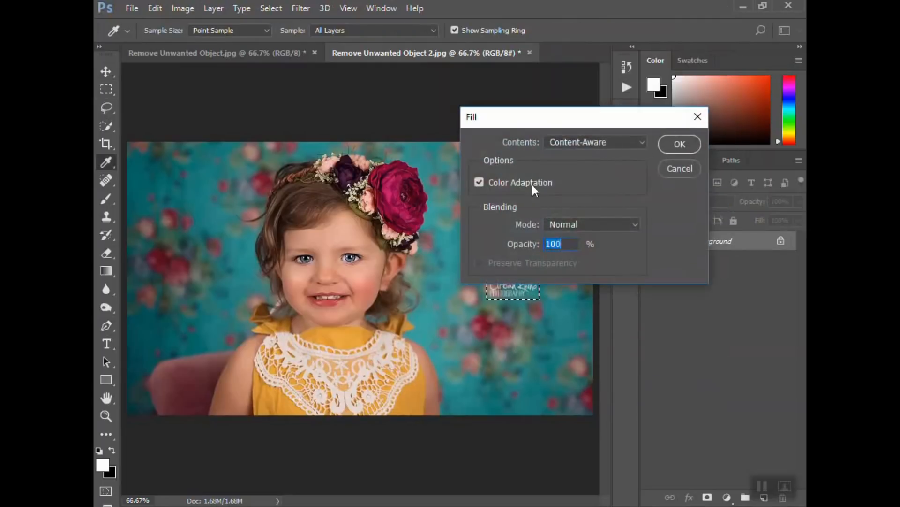
click(680, 144)
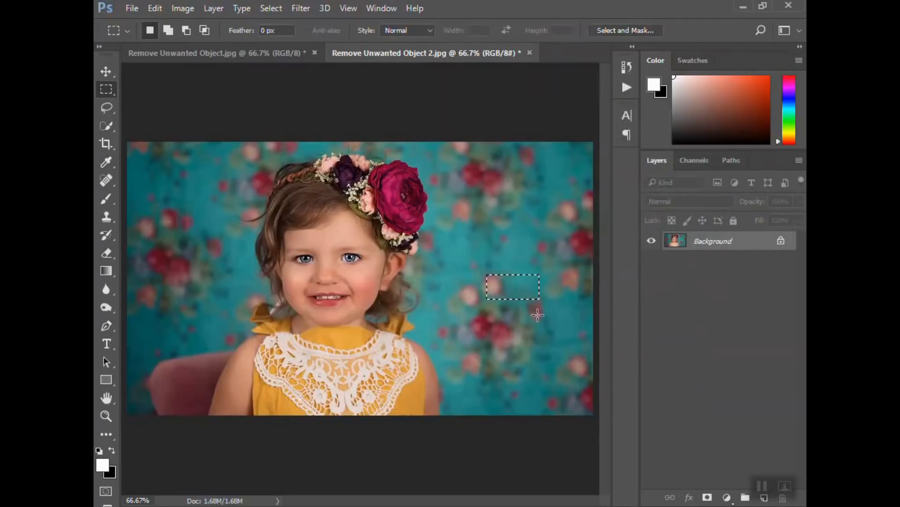
right_click(514, 290)
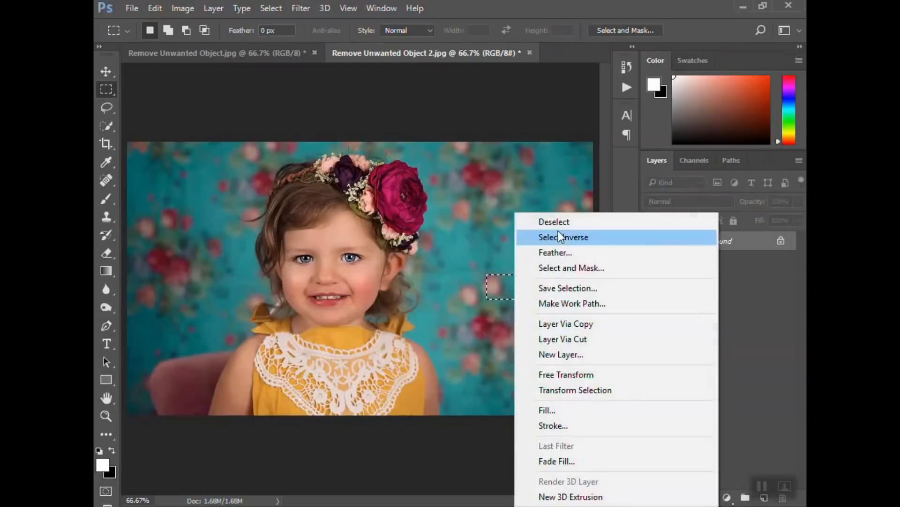
click(554, 221)
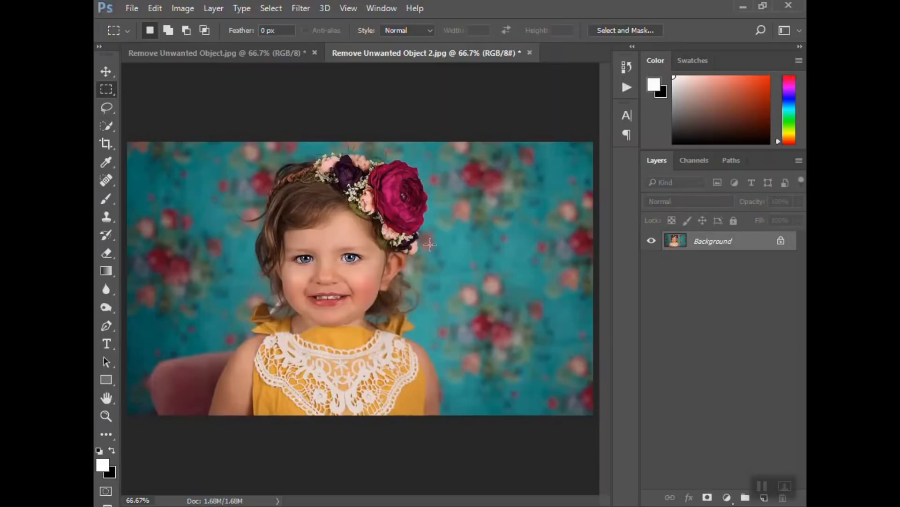
Select the background flower beside the girl's hair, Content-Aware fill it, and deselect
drag(263, 202, 234, 232)
right_click(254, 217)
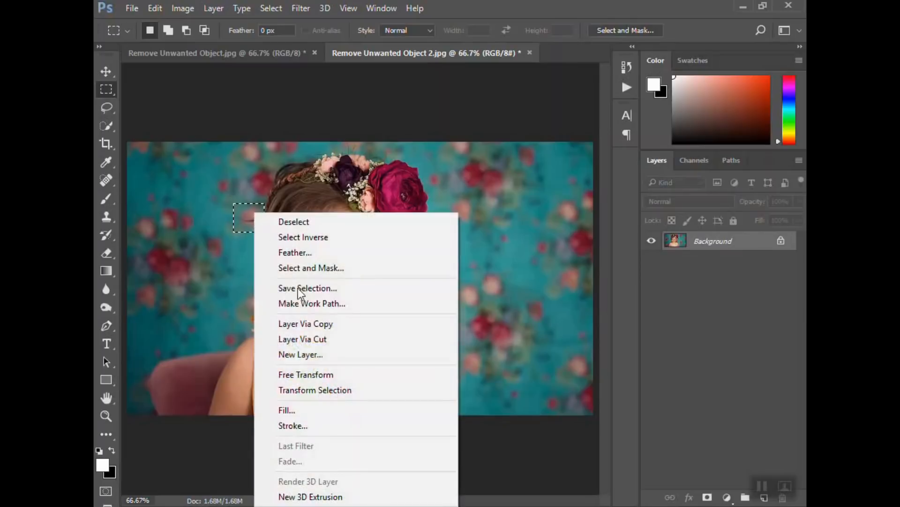
click(299, 407)
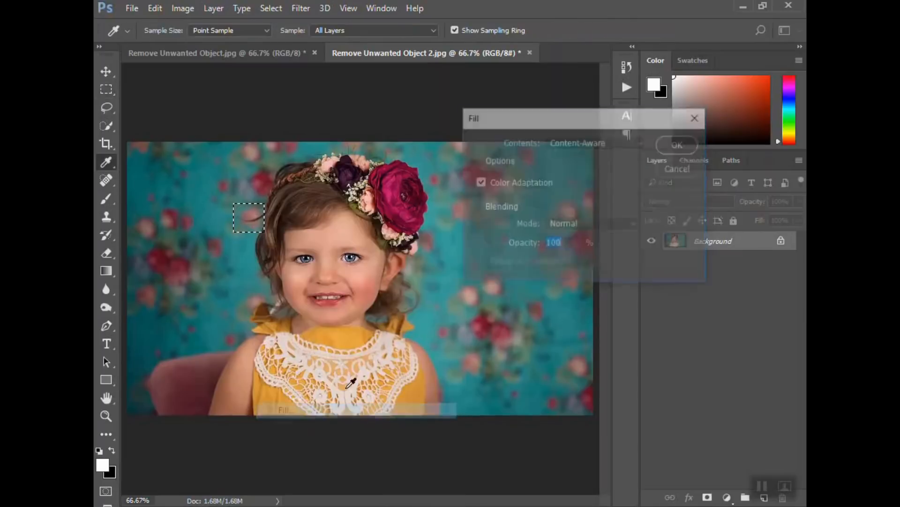
click(666, 140)
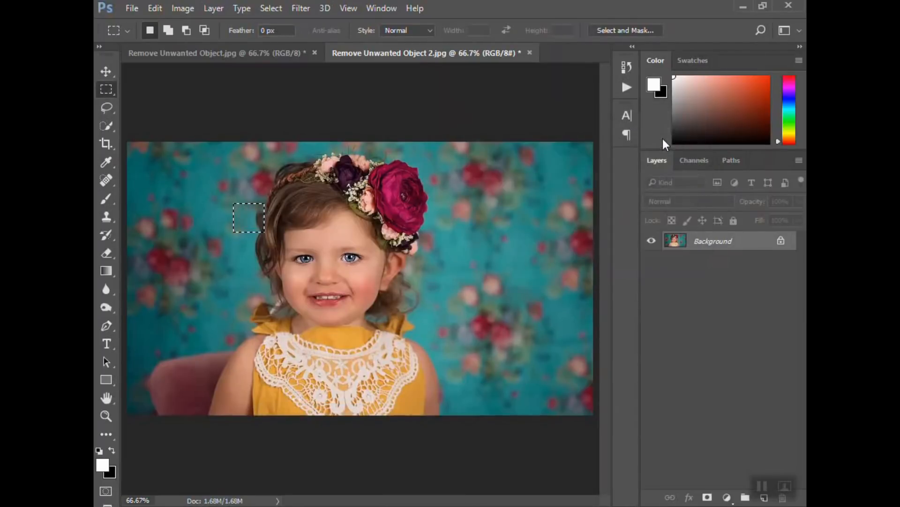
right_click(248, 220)
click(283, 223)
key(ctrl+shift+d)
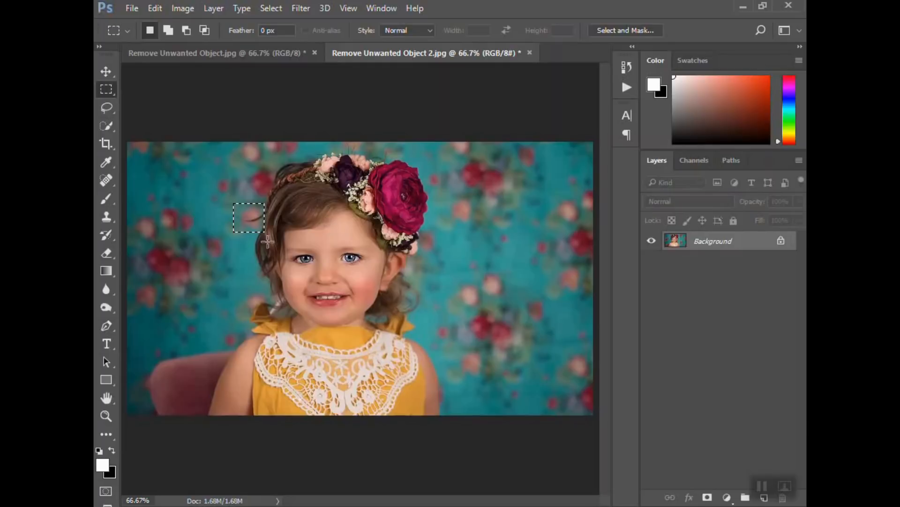
right_click(245, 212)
click(282, 216)
Pick the Clone Stamp tool and set its brush size to 25 px
key(z)
click(237, 228)
key(m)
scroll(246, 225, up, 1)
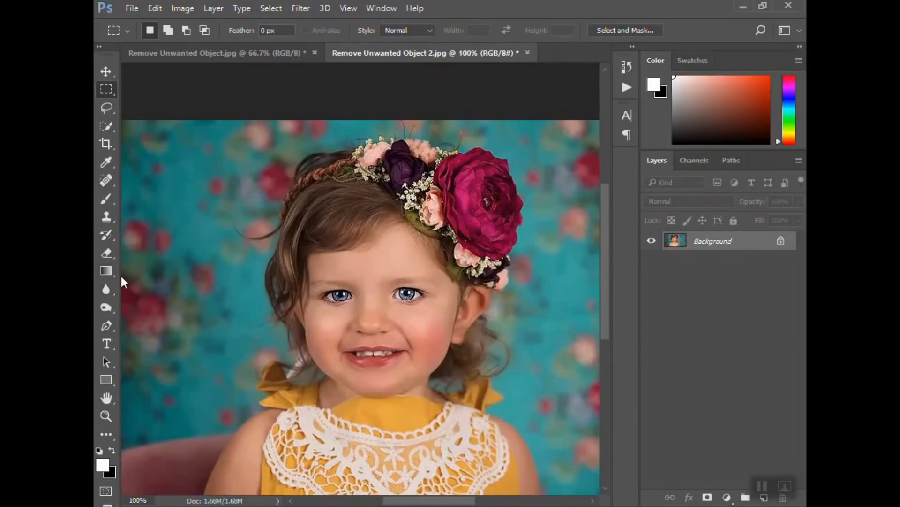
click(106, 217)
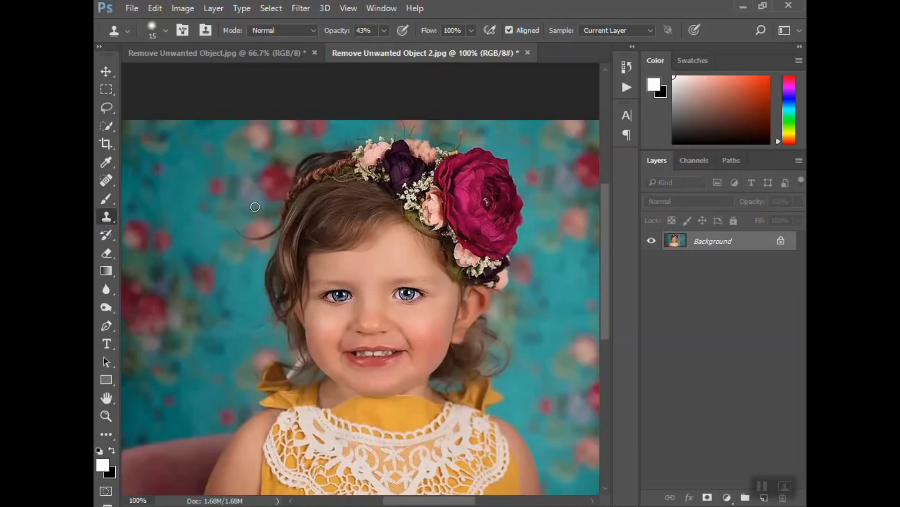
key(bracketright)
key(bracketright)
key(bracketleft)
key(bracketleft)
key(bracketleft)
key(bracketright)
key(bracketright)
key(bracketright)
key(bracketright)
click(165, 32)
click(165, 28)
click(167, 28)
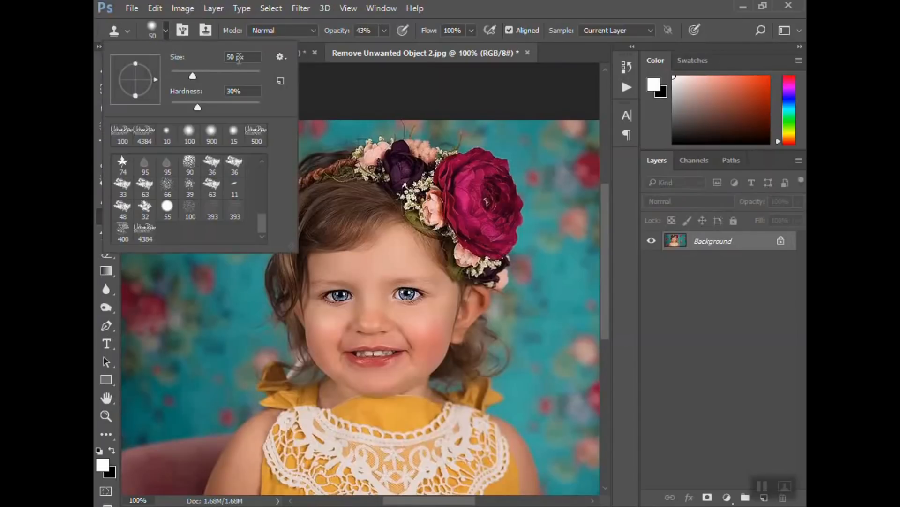
click(167, 26)
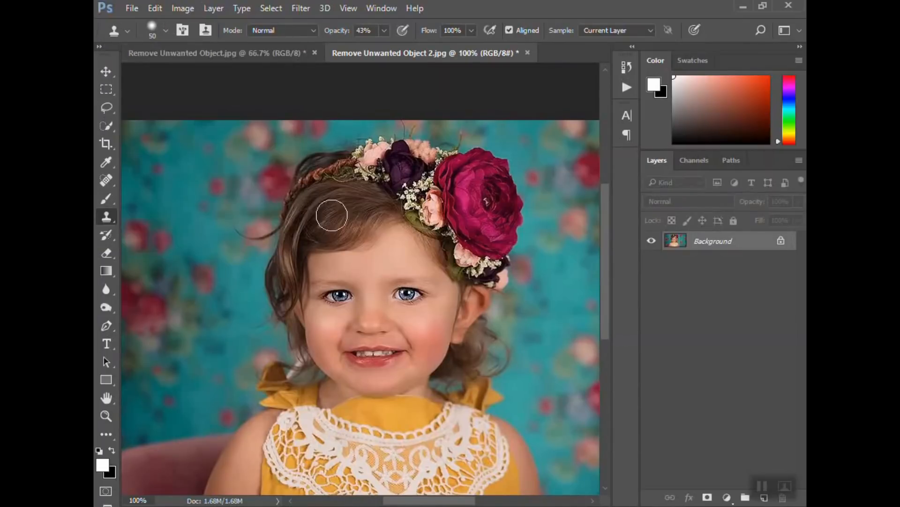
key(bracketright)
key(bracketright)
key(bracketright)
key(bracketleft)
key(bracketleft)
key(bracketleft)
key(bracketleft)
key(bracketleft)
key(bracketleft)
key(bracketleft)
key(bracketleft)
alt+click(254, 263)
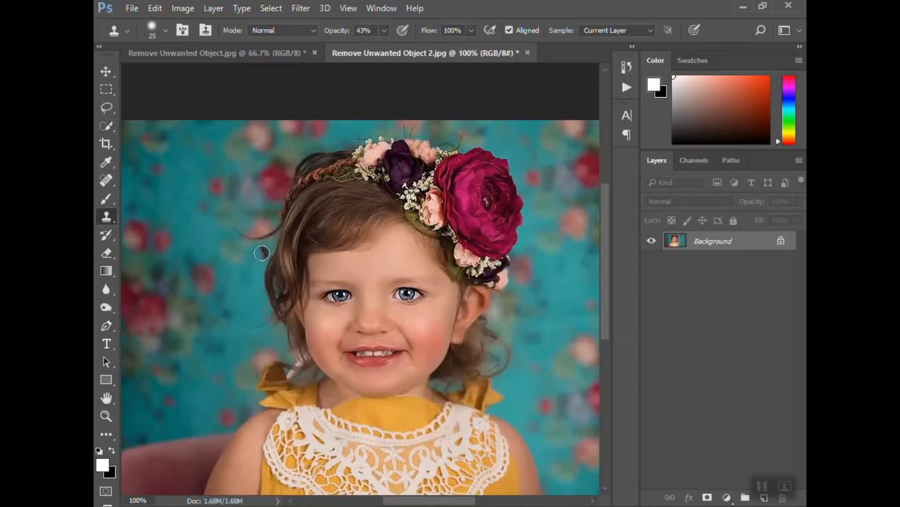
Set the Clone Stamp opacity to 10%, sample a source, and clone over the forehead below the headband
key(alt)
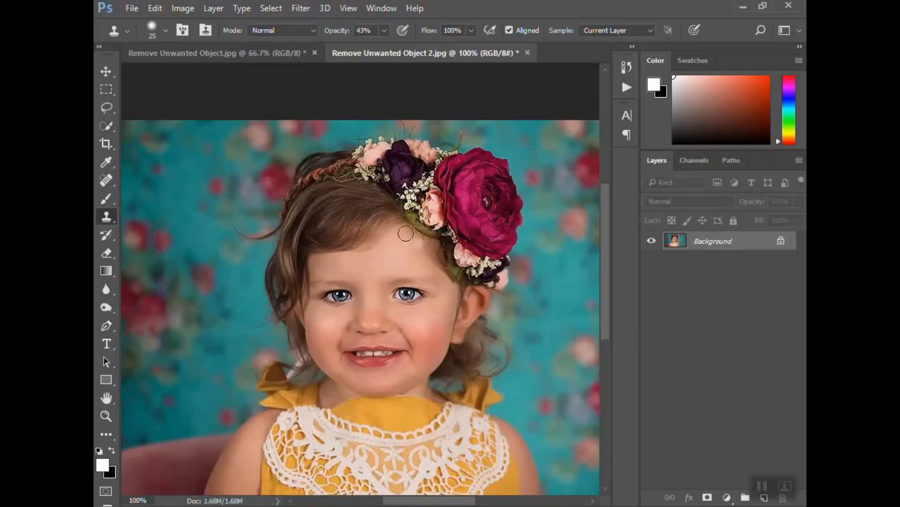
click(384, 30)
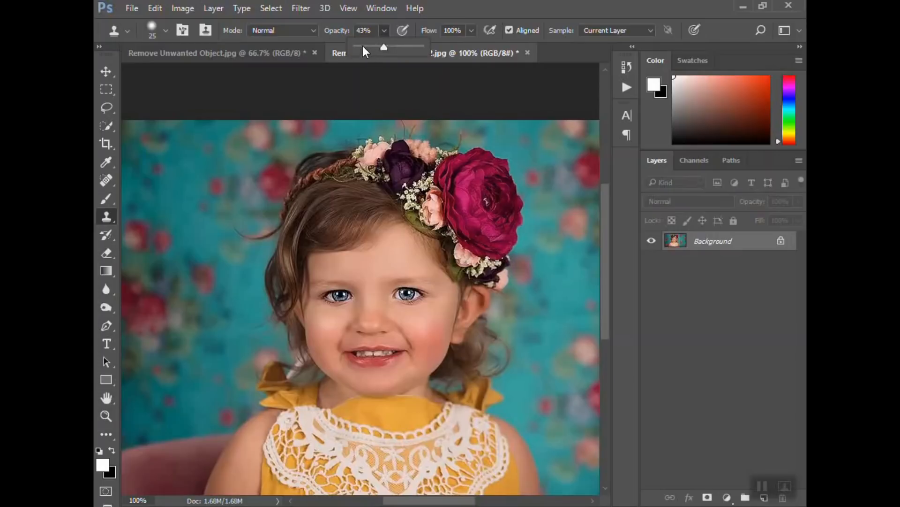
key(alt)
alt+click(405, 249)
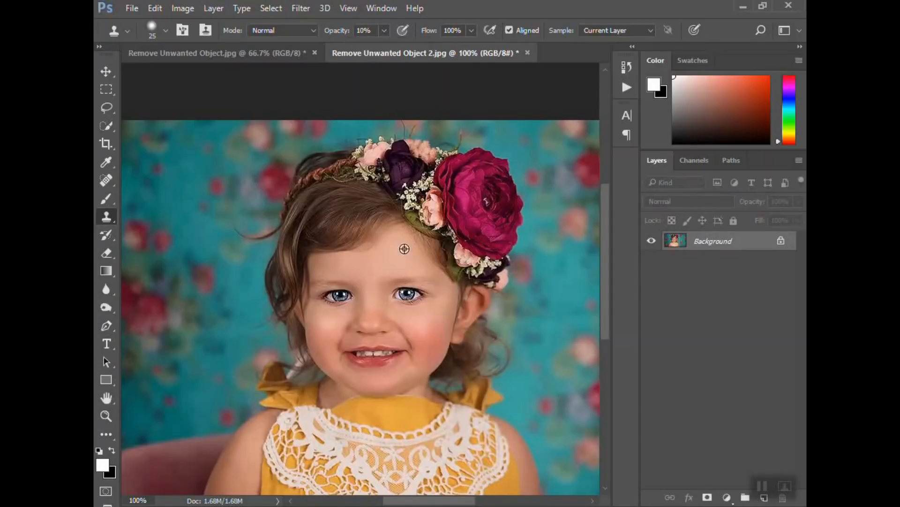
click(429, 249)
click(419, 245)
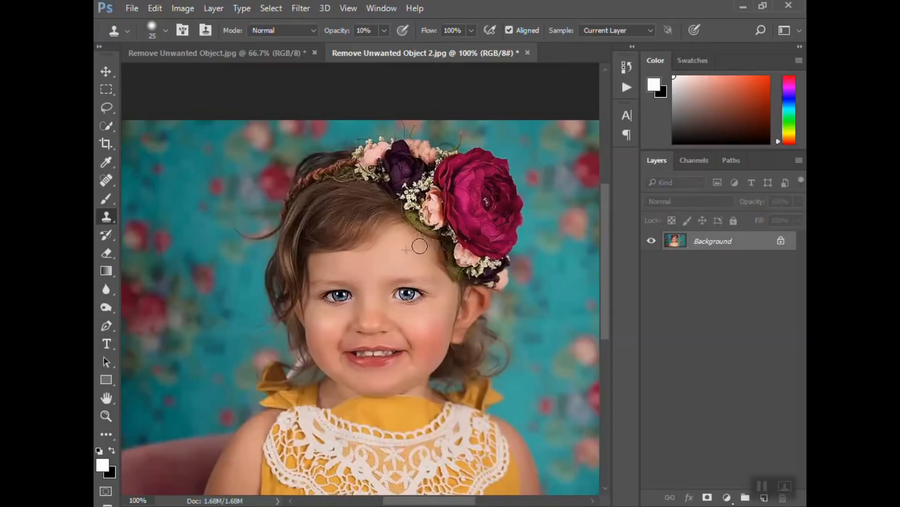
click(414, 241)
click(420, 241)
click(434, 250)
click(440, 270)
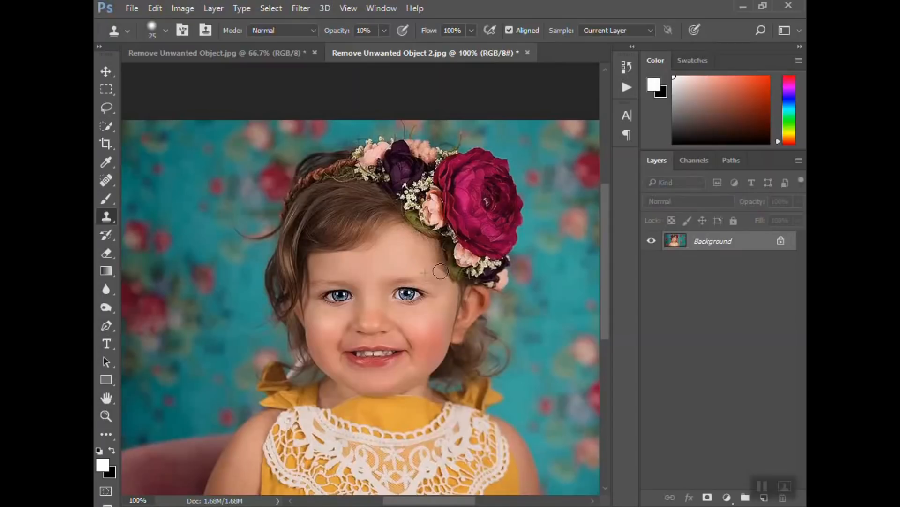
click(433, 259)
click(420, 244)
Raise the Clone Stamp opacity to 100% and undo a trial clone stroke across the forehead
click(383, 30)
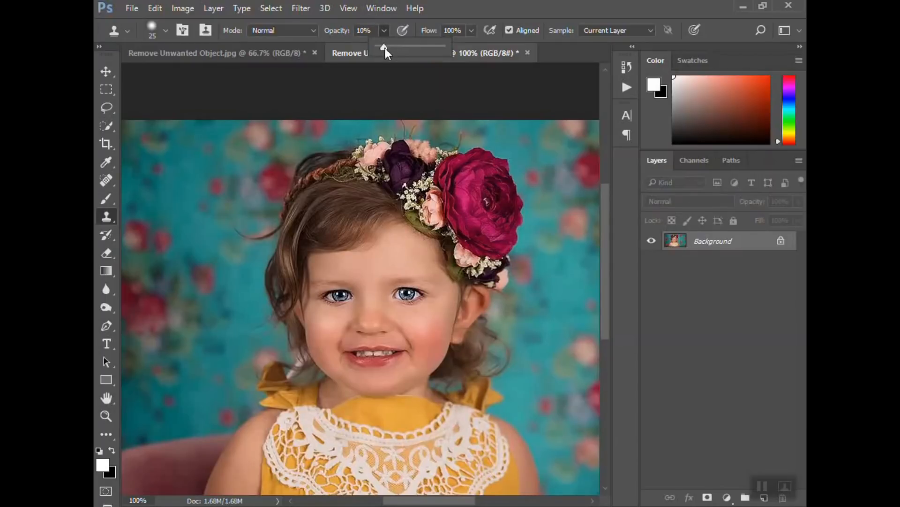
click(392, 243)
mouse_move(376, 231)
mouse_down()
mouse_move(356, 246)
mouse_move(325, 251)
mouse_up()
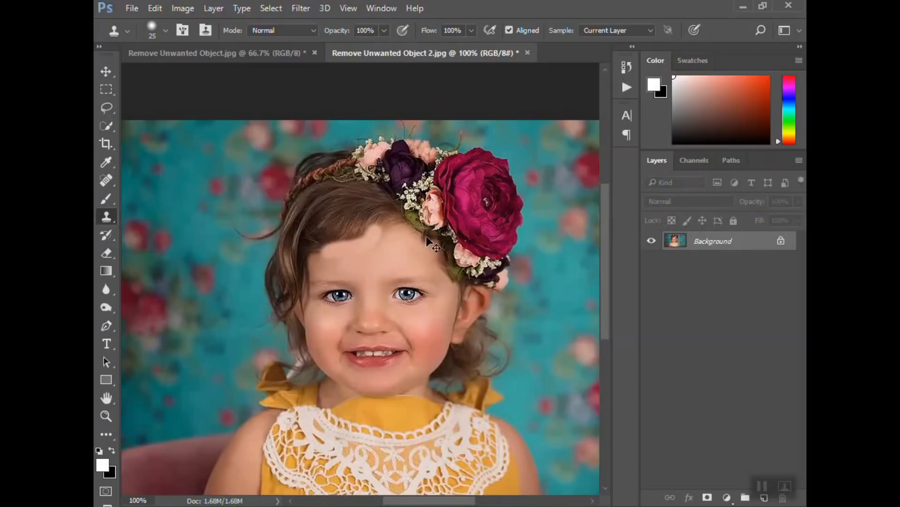
key(ctrl+z)
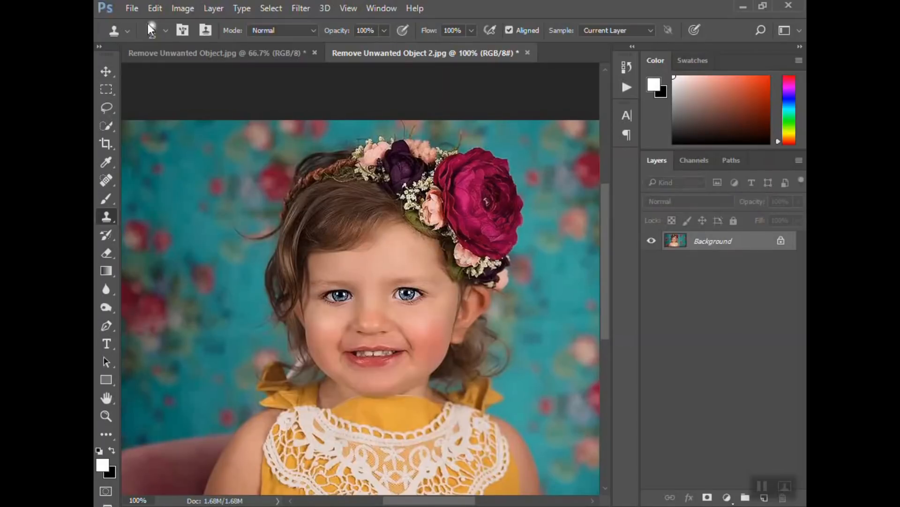
Set the brush hardness to 0%, clone over the forehead at the hairline, and undo those clone strokes
click(165, 28)
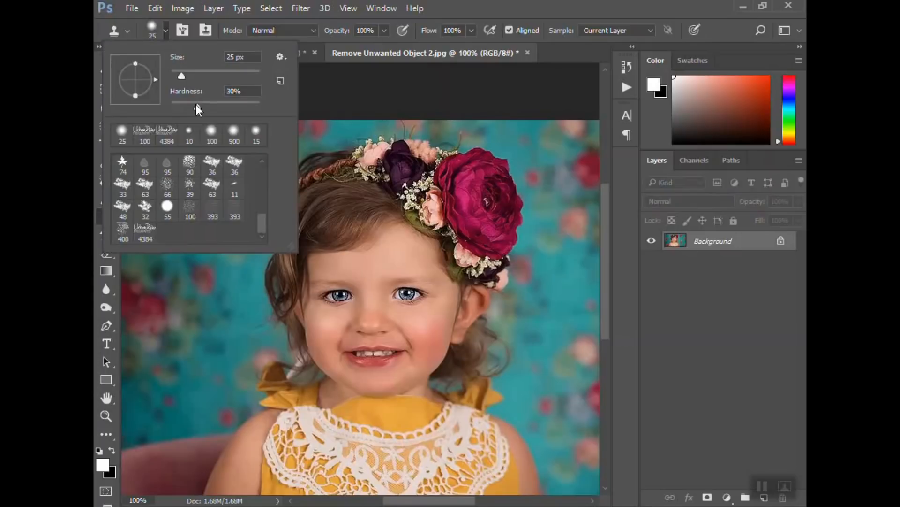
drag(197, 106, 184, 104)
drag(237, 103, 261, 105)
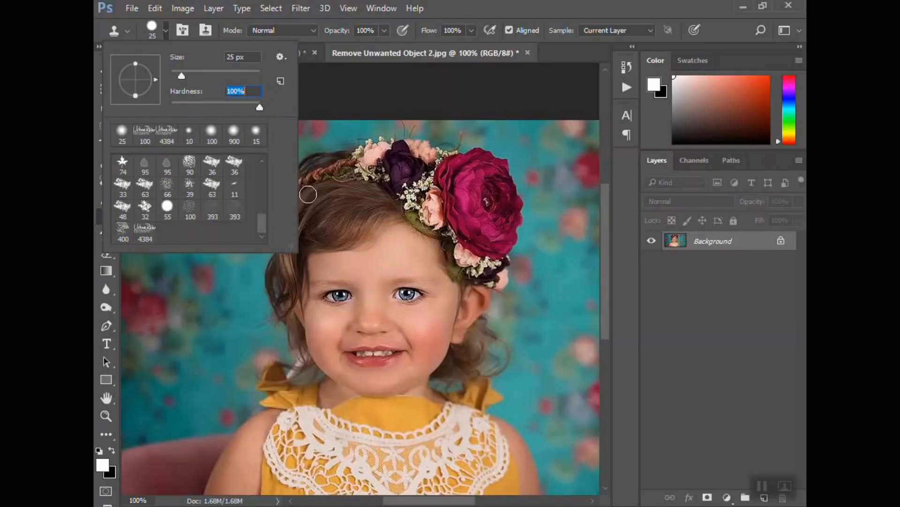
click(389, 246)
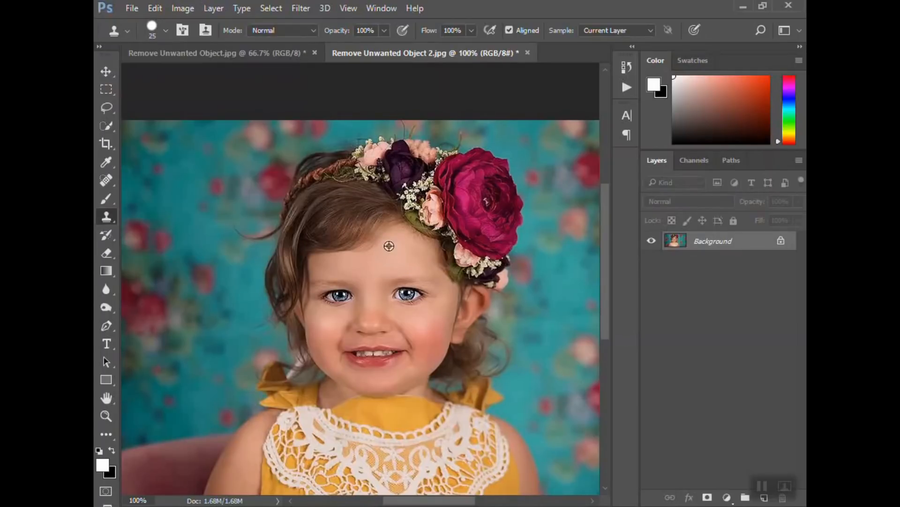
click(342, 248)
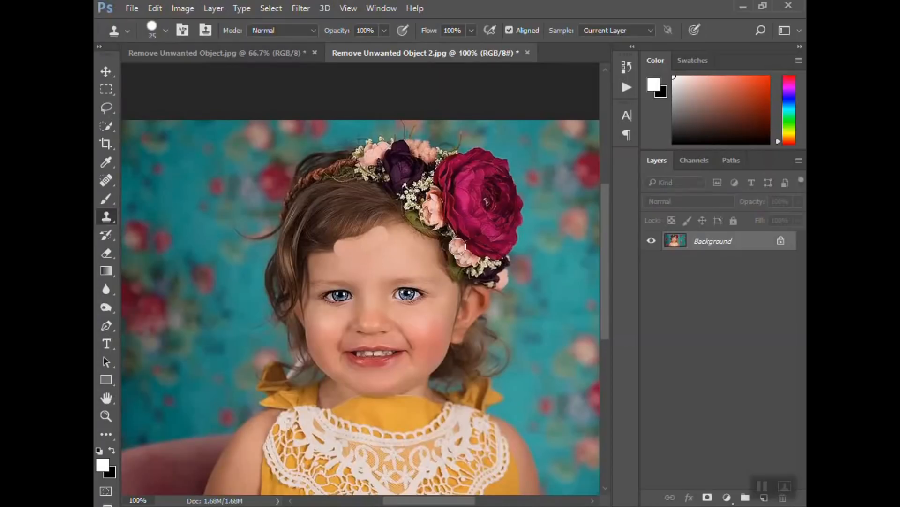
click(165, 31)
drag(259, 108, 163, 107)
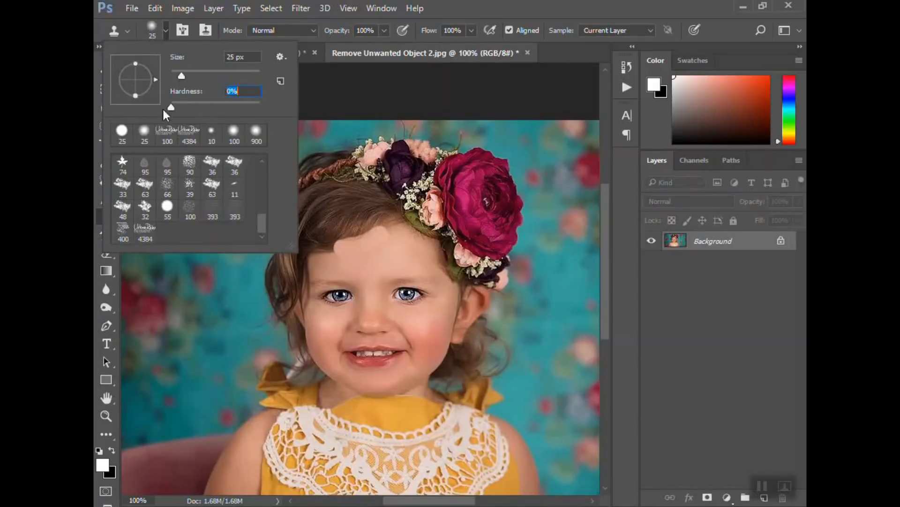
alt+click(398, 252)
mouse_move(374, 210)
mouse_down()
mouse_move(333, 221)
mouse_move(356, 205)
mouse_up()
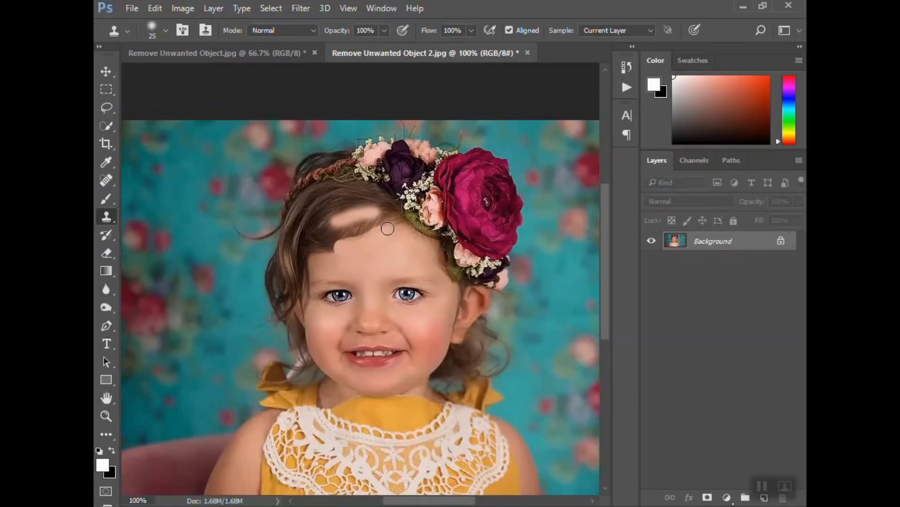
key(ctrl+alt+z)
key(ctrl+alt+z)
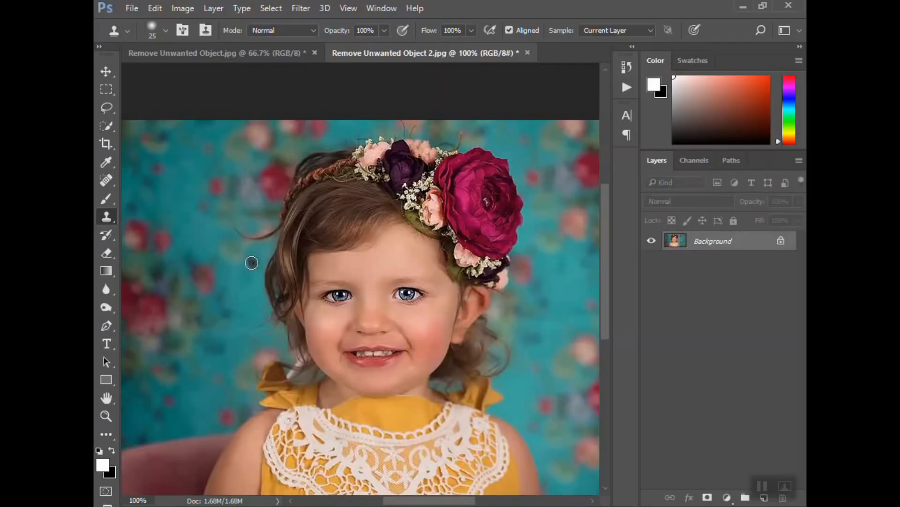
Shrink the Clone Stamp brush to 10 px and set its opacity to 24% and hardness to 3%
key(bracketleft)
key(bracketleft)
click(384, 30)
drag(369, 50, 338, 45)
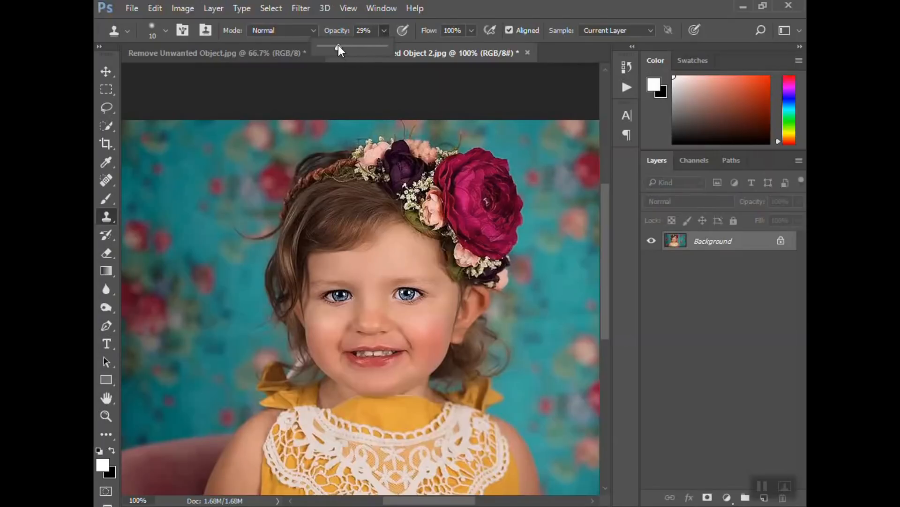
click(165, 31)
drag(175, 102, 173, 105)
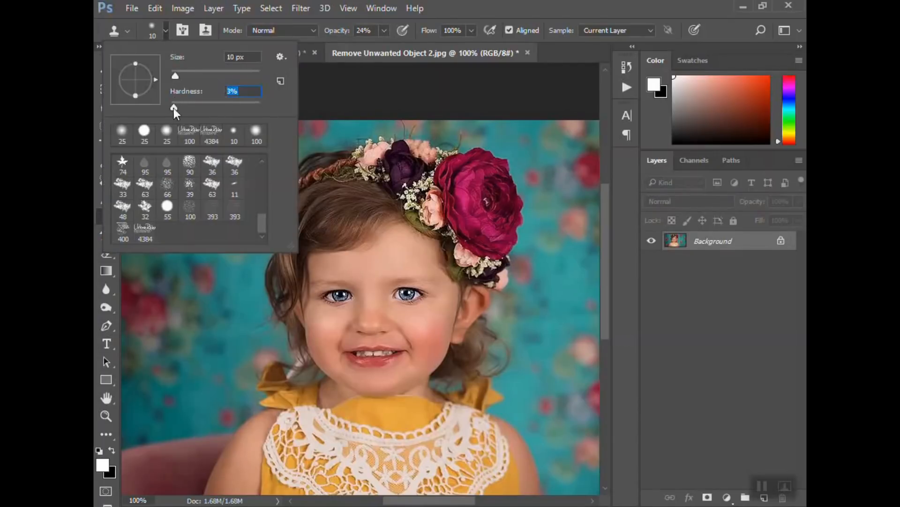
click(322, 101)
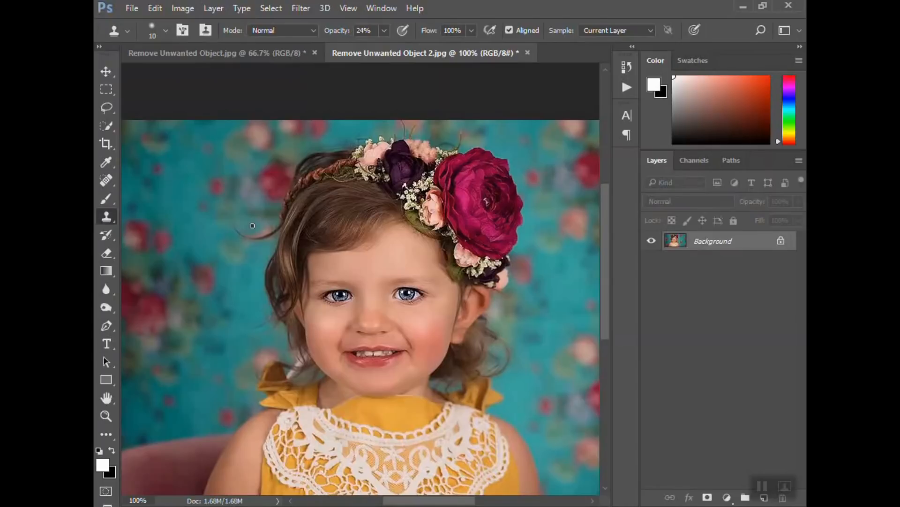
Sample a clone source on the teal background beside the hair and stamp it once
key(alt)
alt+click(252, 226)
key(alt)
alt+click(252, 227)
Zoom the face to 200% and pick the Brush tool with the 10 px soft round preset
scroll(373, 250, down, 1)
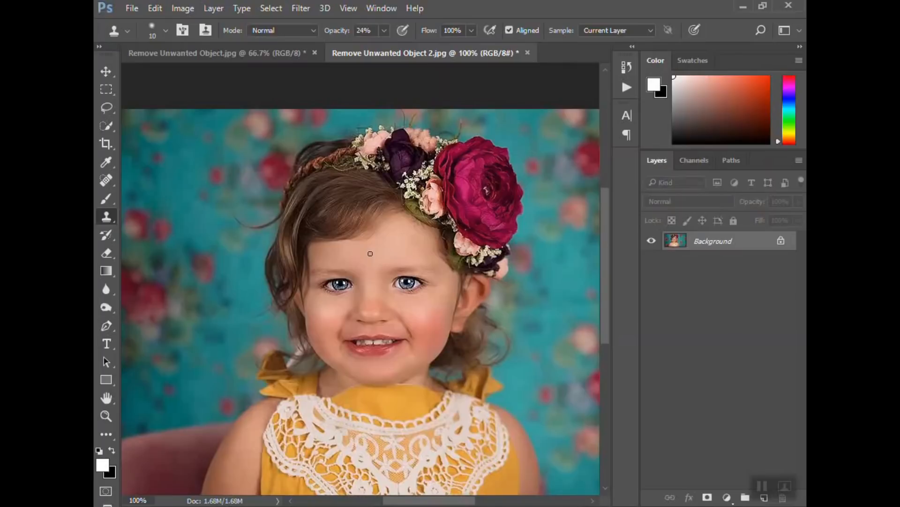
scroll(370, 253, down, 2)
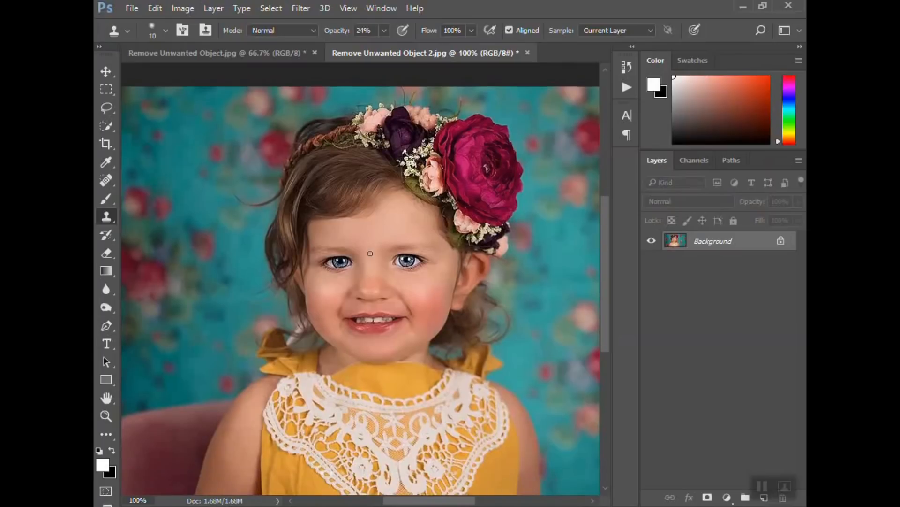
scroll(370, 253, down, 4)
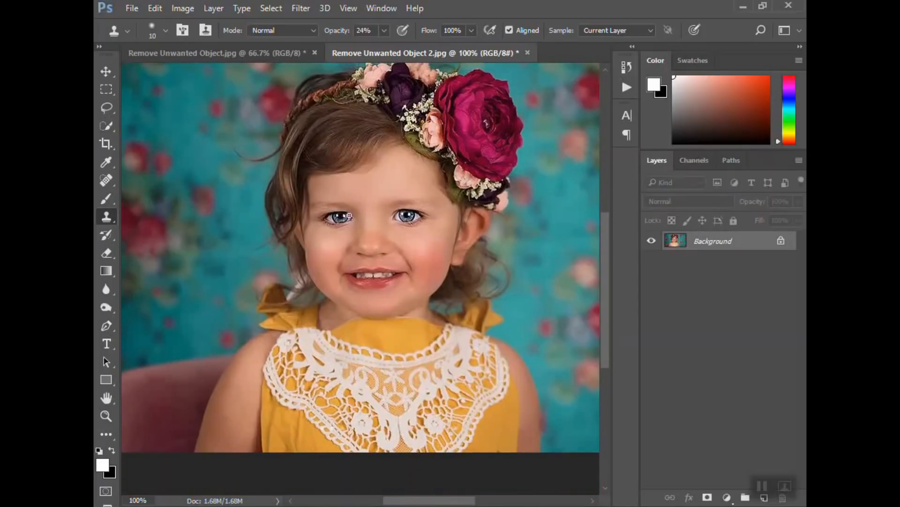
key(z)
click(344, 223)
key(s)
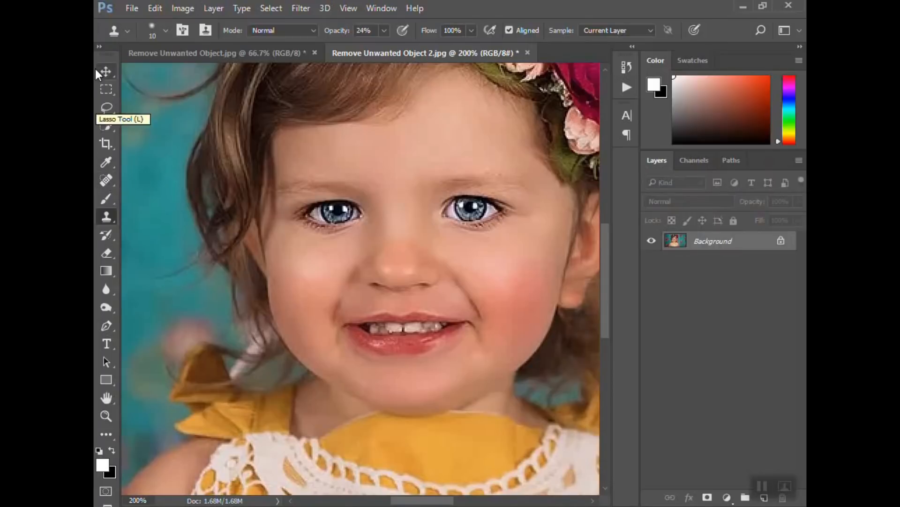
click(107, 181)
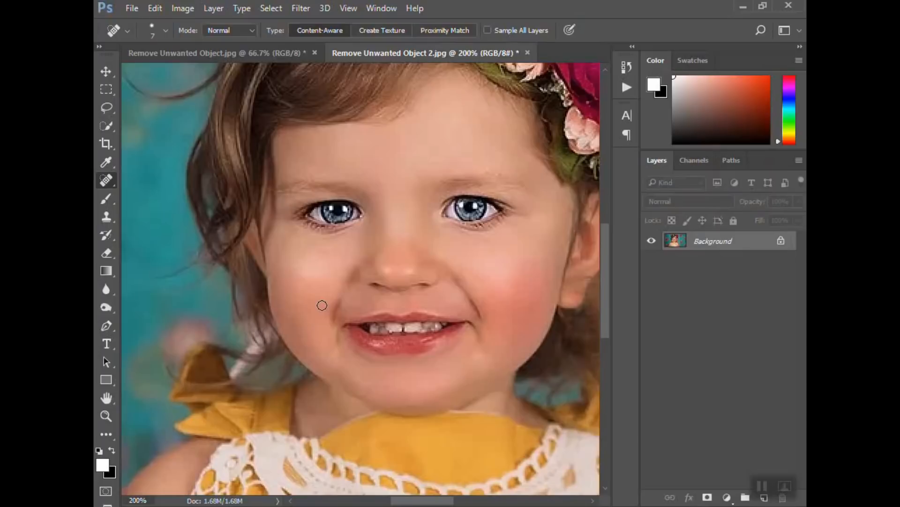
scroll(325, 302, down, 1)
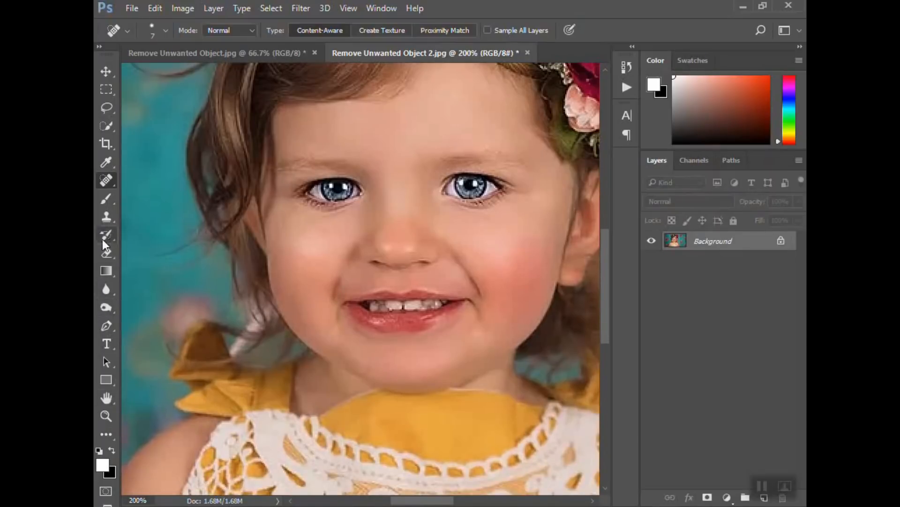
mouse_move(107, 201)
mouse_down()
mouse_move(151, 222)
mouse_move(151, 202)
mouse_up()
click(166, 31)
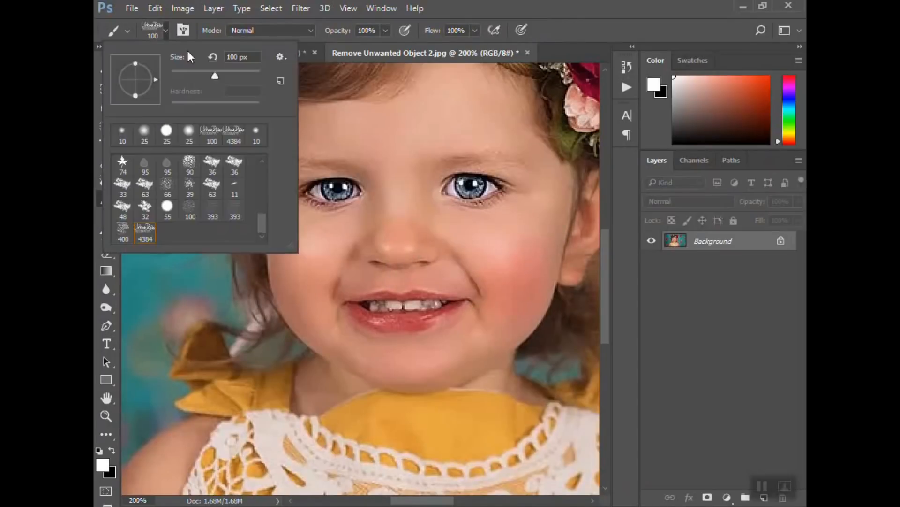
click(122, 132)
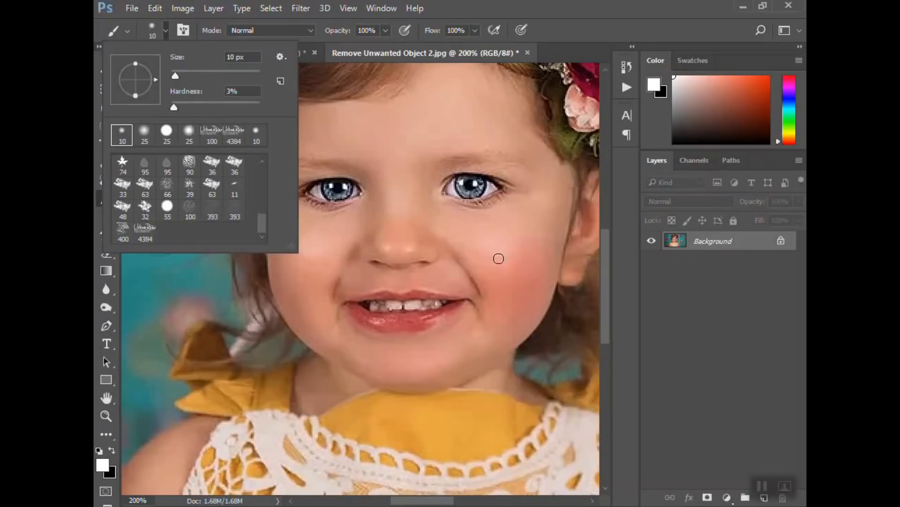
Paint small black spots on the cheek and below the eye to simulate blemishes
click(501, 258)
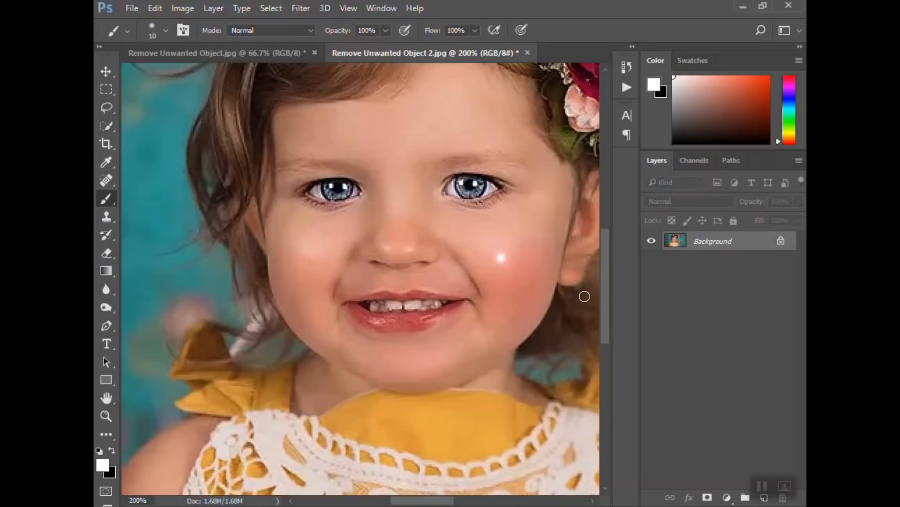
key(x)
key(bracketleft)
key(bracketleft)
key(bracketleft)
key(bracketleft)
key(bracketleft)
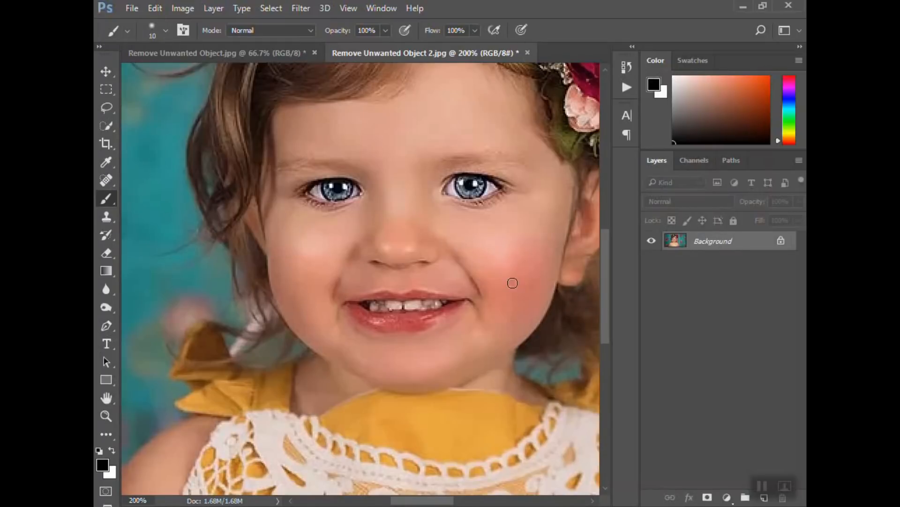
key(bracketleft)
click(512, 226)
click(440, 209)
Remove each painted spot on the face with the Spot Healing Brush in Content-Aware mode
click(108, 176)
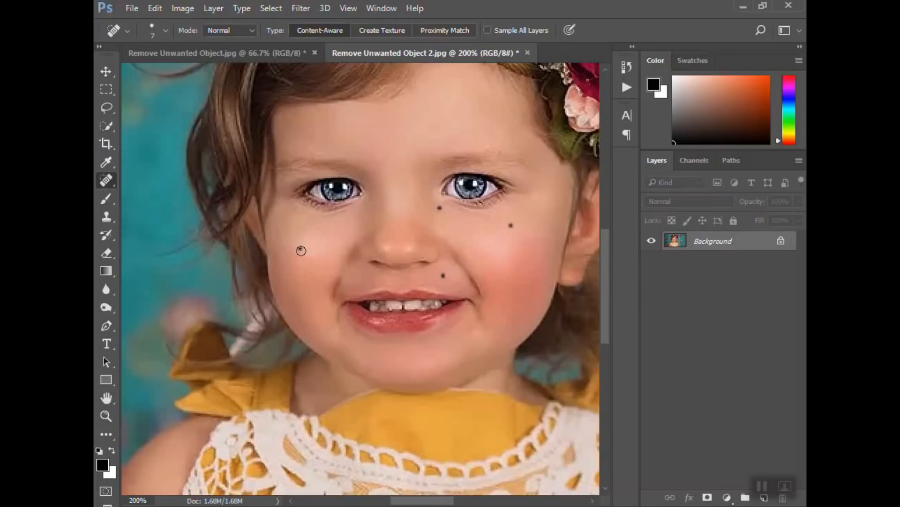
key(bracketleft)
key(bracketleft)
key(bracketright)
key(bracketright)
key(bracketright)
key(bracketright)
key(bracketleft)
key(bracketleft)
key(bracketleft)
key(bracketleft)
key(bracketright)
key(bracketleft)
click(301, 248)
key(bracketright)
click(440, 208)
key(bracketright)
click(511, 225)
key(bracketright)
click(443, 274)
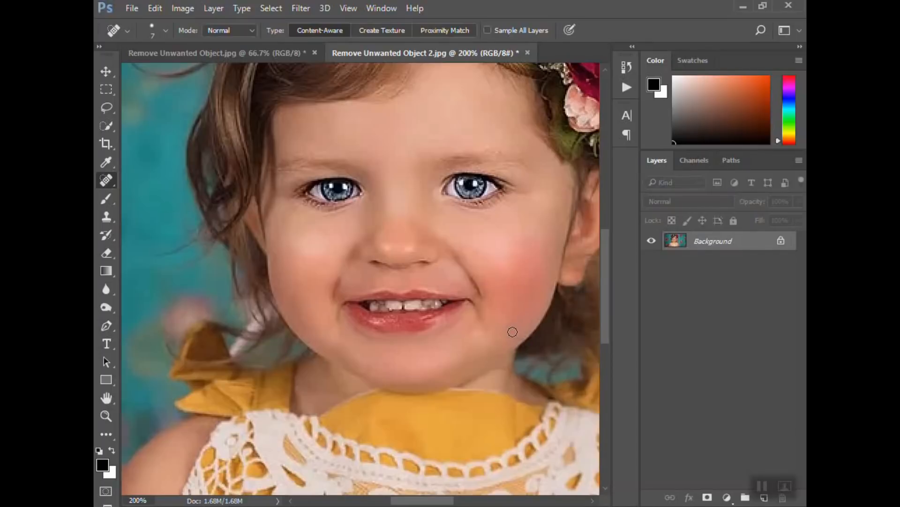